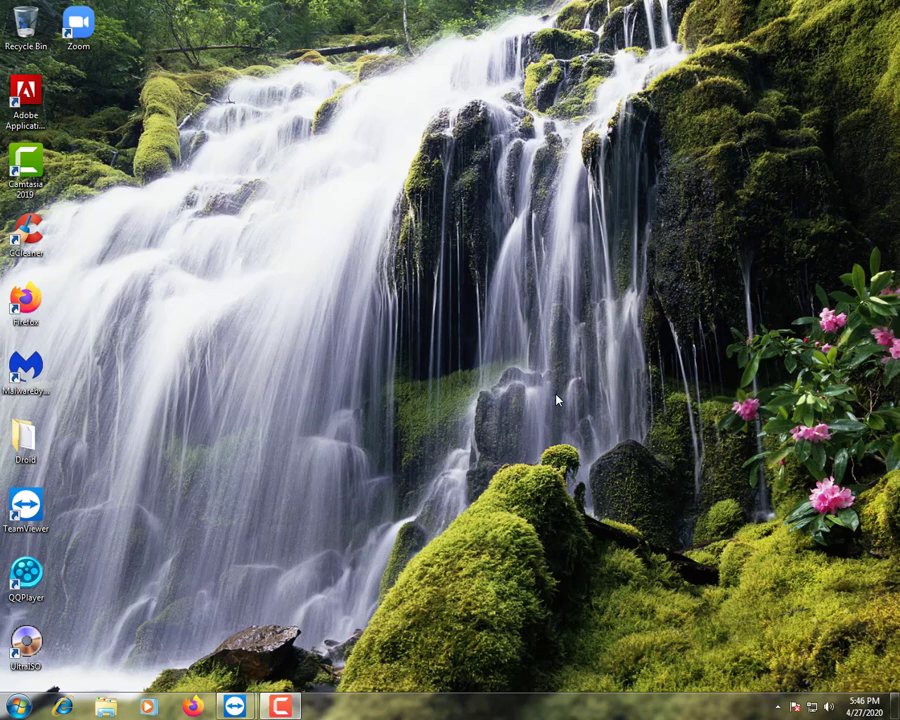
# Step: Launch Firefox, go to WhatsApp Web and open the Online Computer Course group chat
pyautogui.click(191, 706)
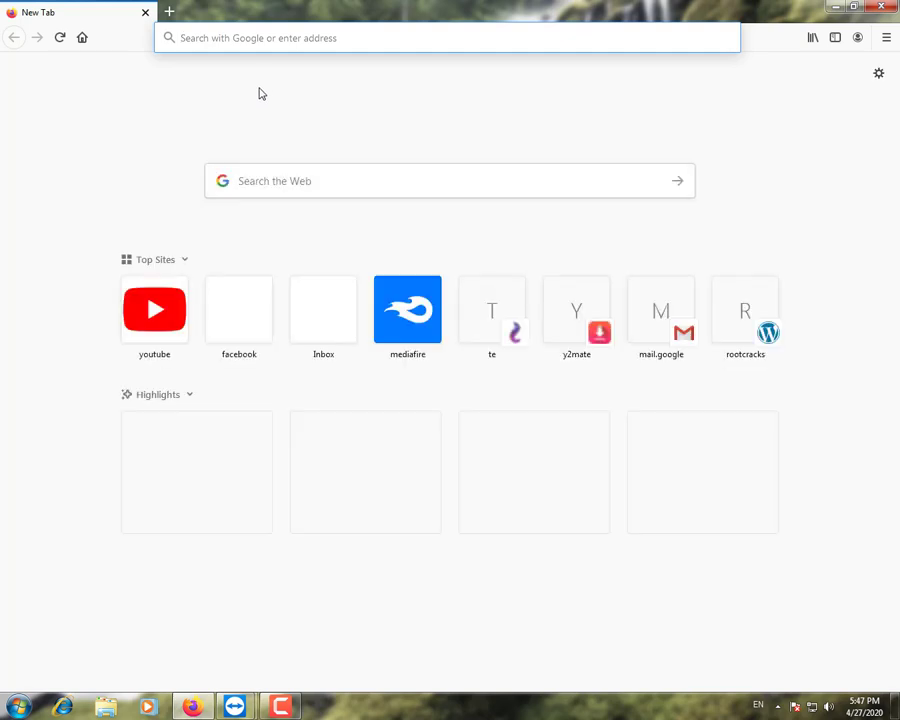
pyautogui.click(322, 320)
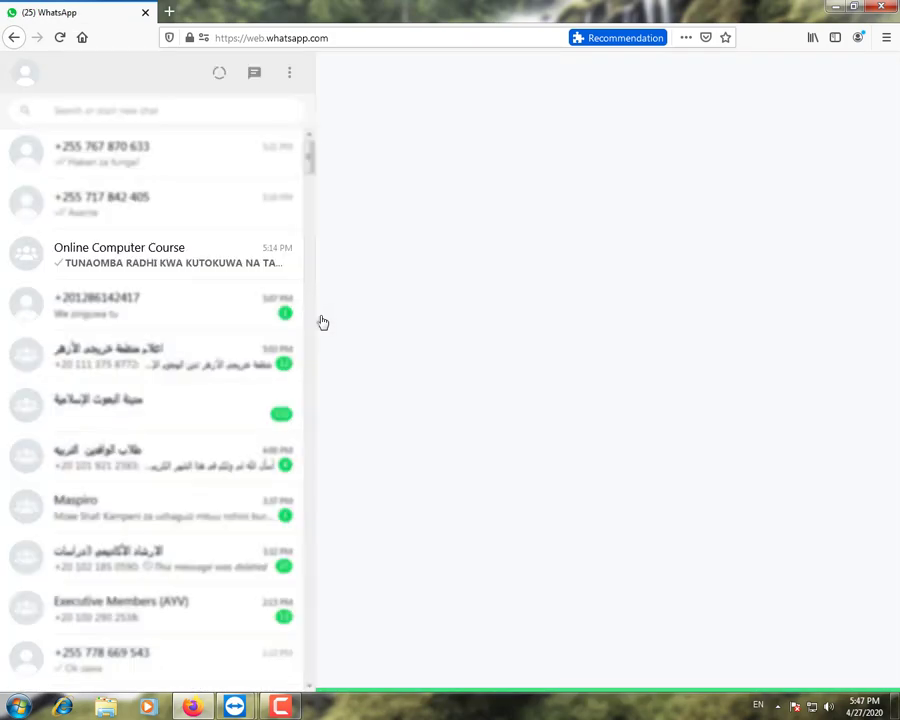
pyautogui.scroll(-3, 182, 364)
pyautogui.scroll(3, 184, 366)
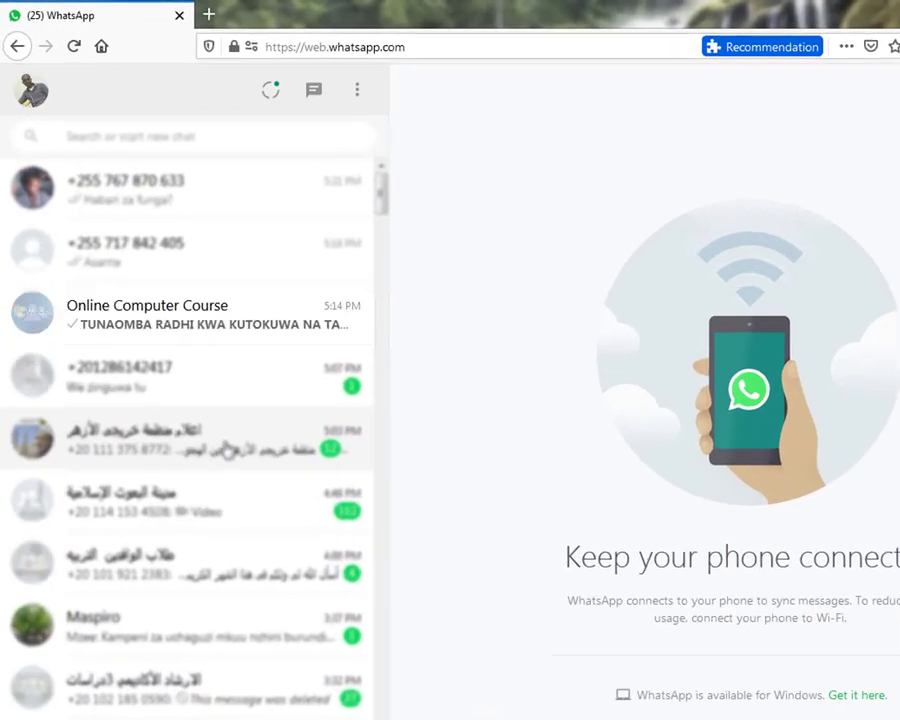
pyautogui.click(191, 333)
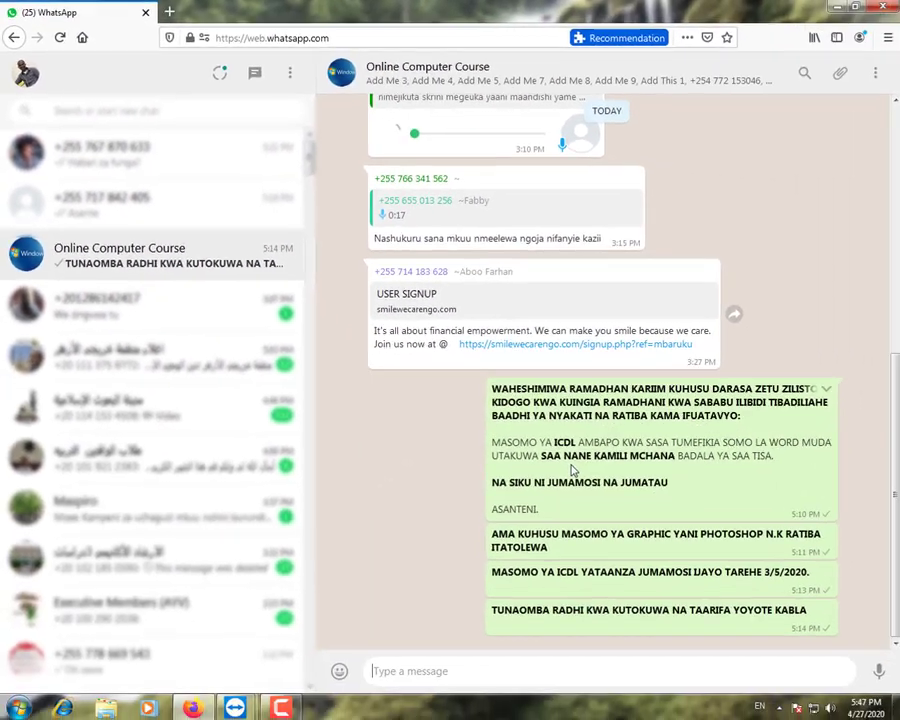
pyautogui.scroll(3, 555, 427)
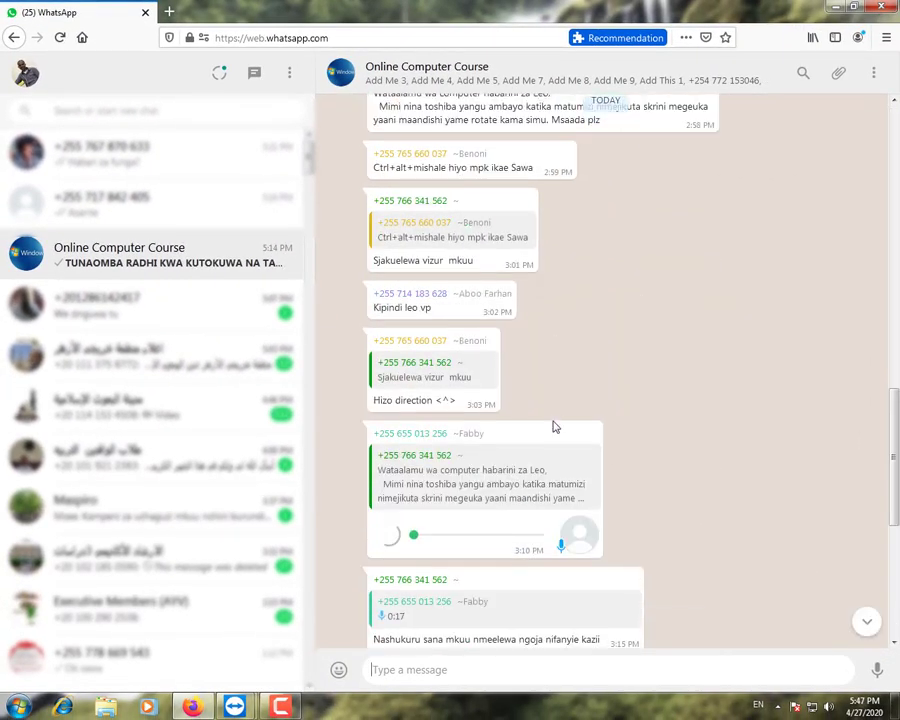
pyautogui.scroll(-5, 553, 425)
pyautogui.scroll(7, 553, 425)
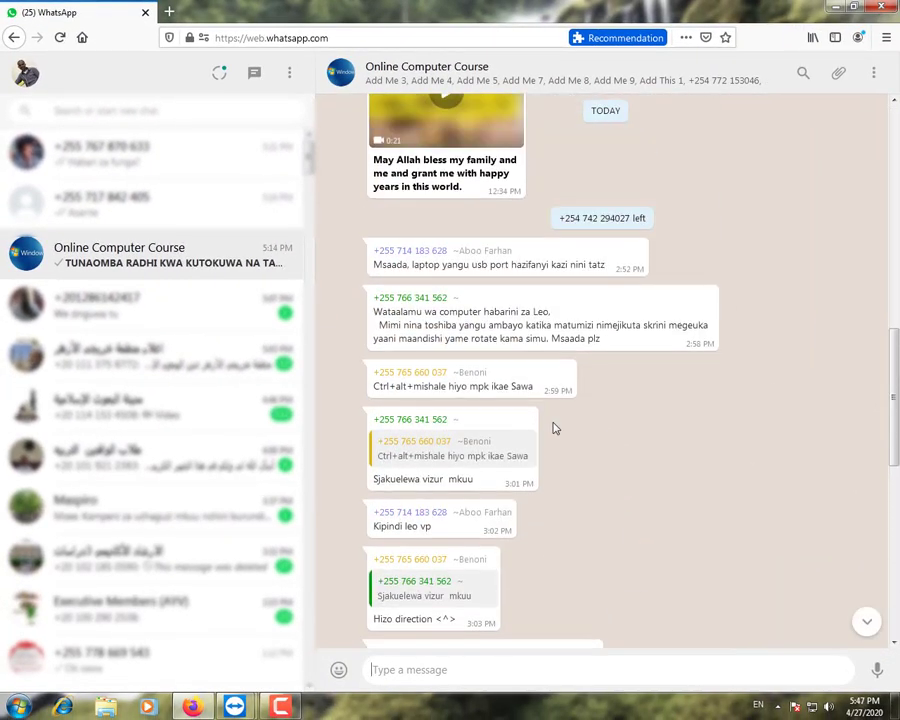
pyautogui.scroll(-5, 555, 427)
pyautogui.scroll(4, 554, 424)
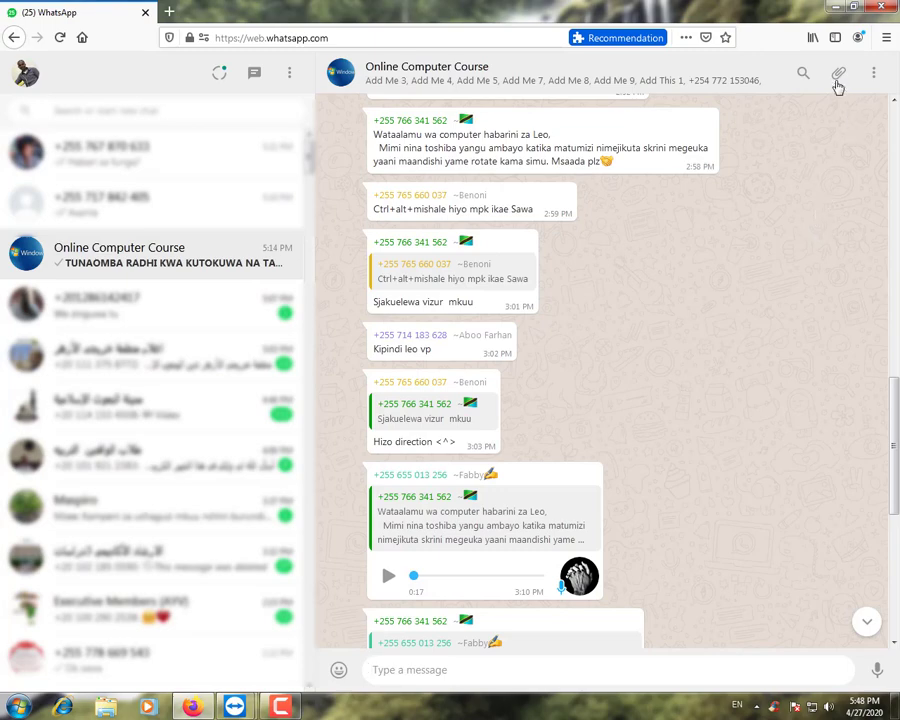
# Step: Try to attach a camera photo to the Online Computer Course group chat
pyautogui.click(838, 84)
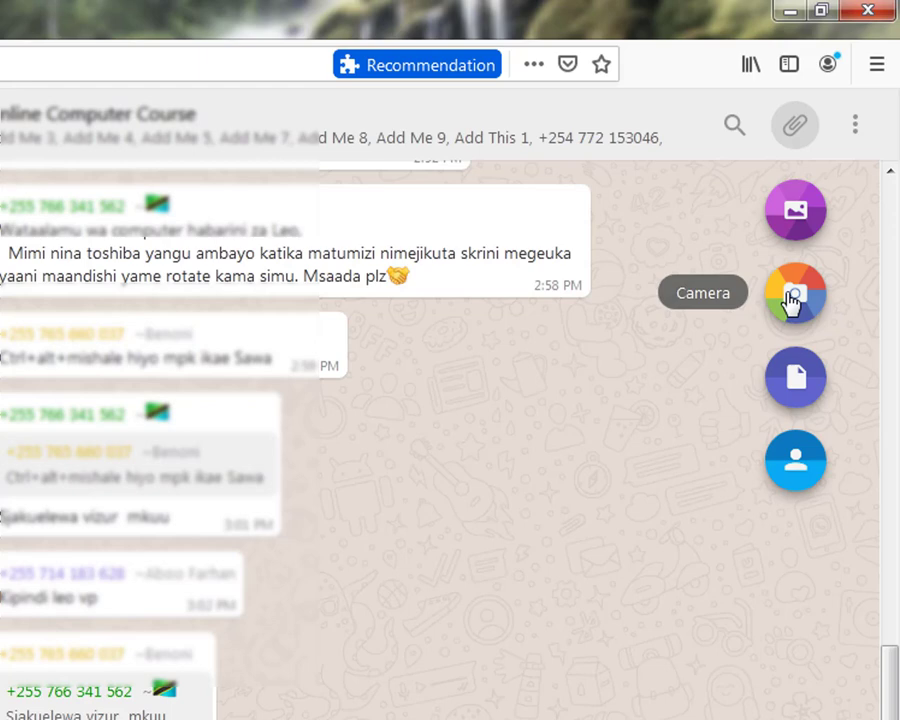
pyautogui.click(792, 298)
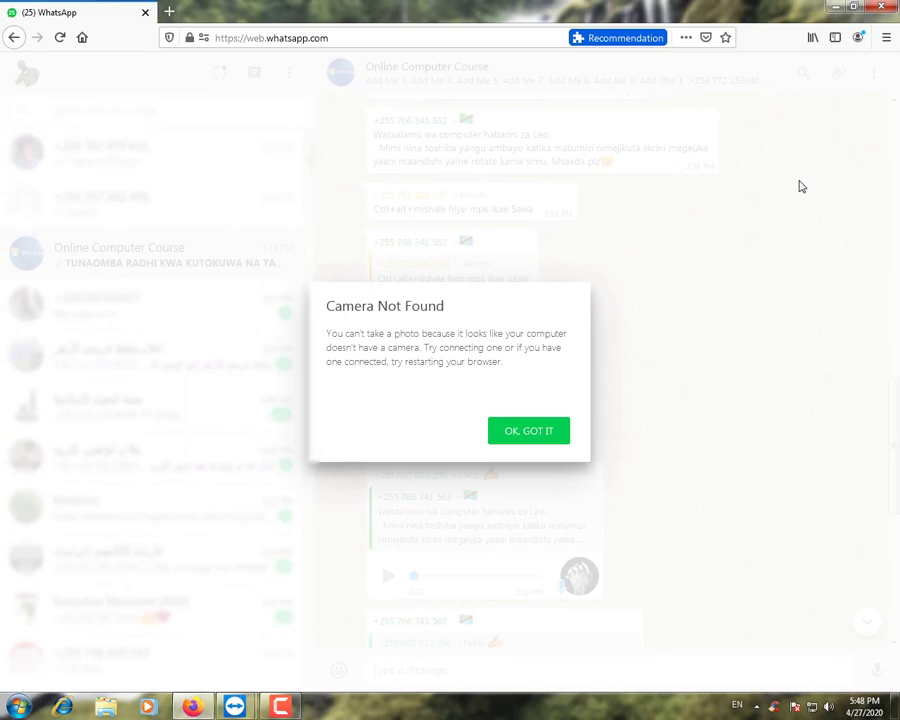
pyautogui.click(537, 438)
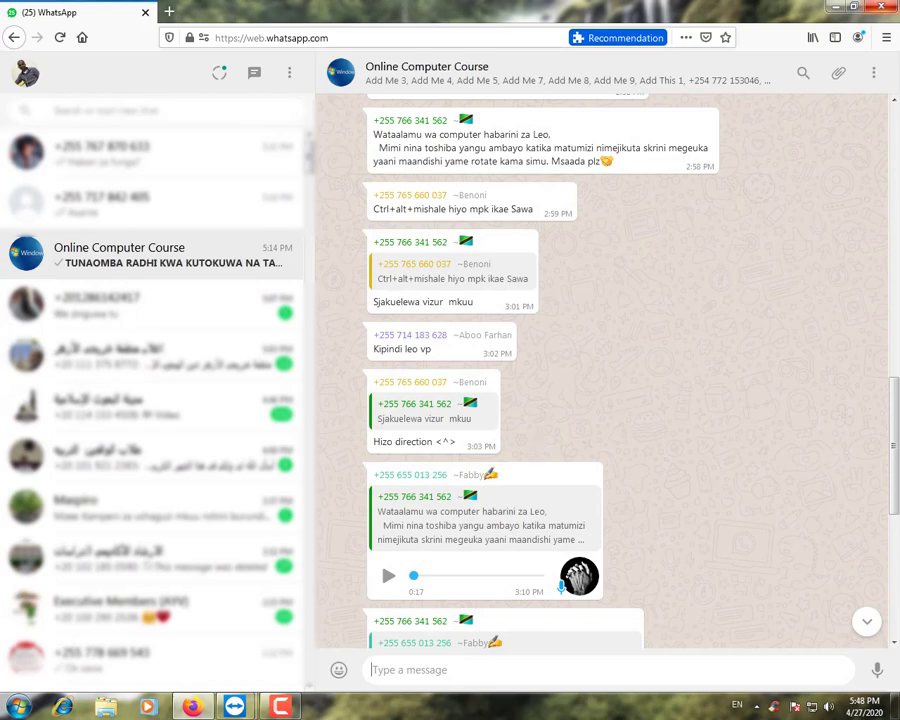
# Step: Minimize the browser and refresh the Windows desktop
pyautogui.click(835, 8)
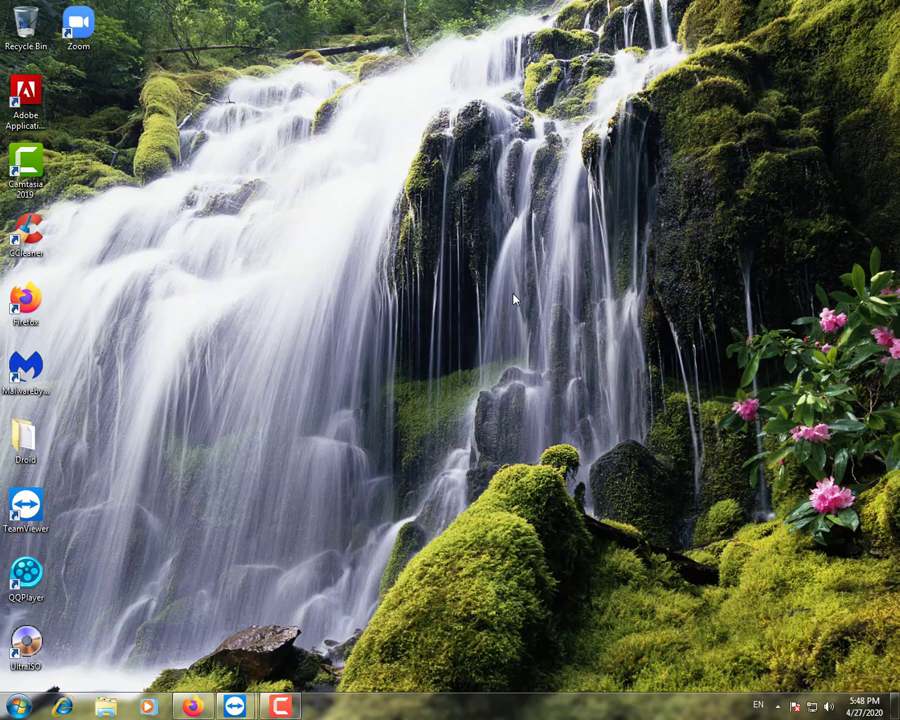
pyautogui.rightClick(128, 193)
pyautogui.click(160, 228)
# Step: Switch to Windows Explorer, open Our Disk (E:) and run the DroidCam.Setup.6.0.1 installer
pyautogui.click(19, 705)
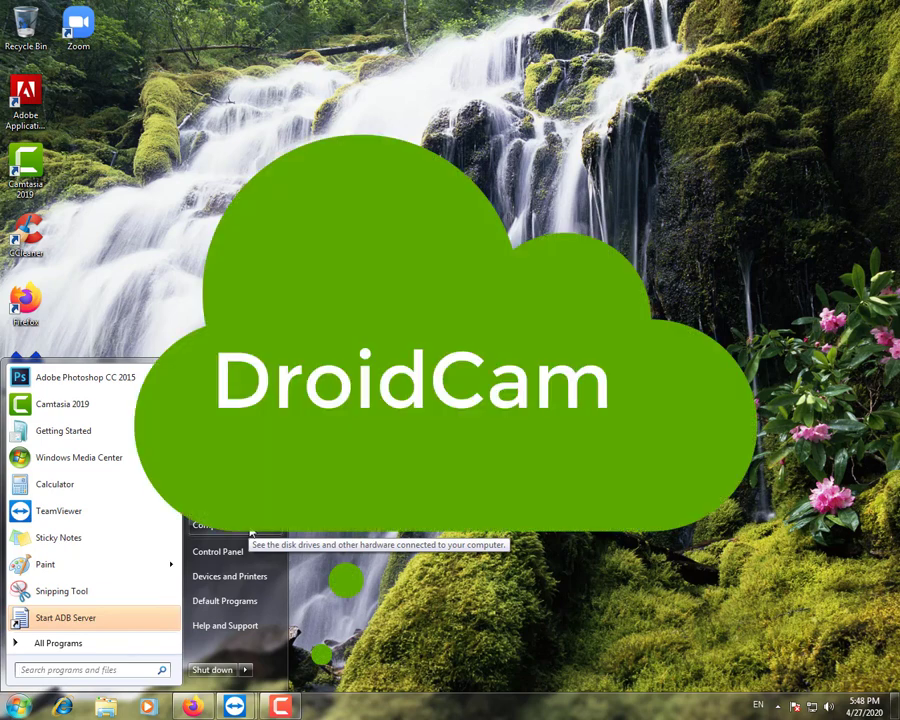
pyautogui.click(254, 535)
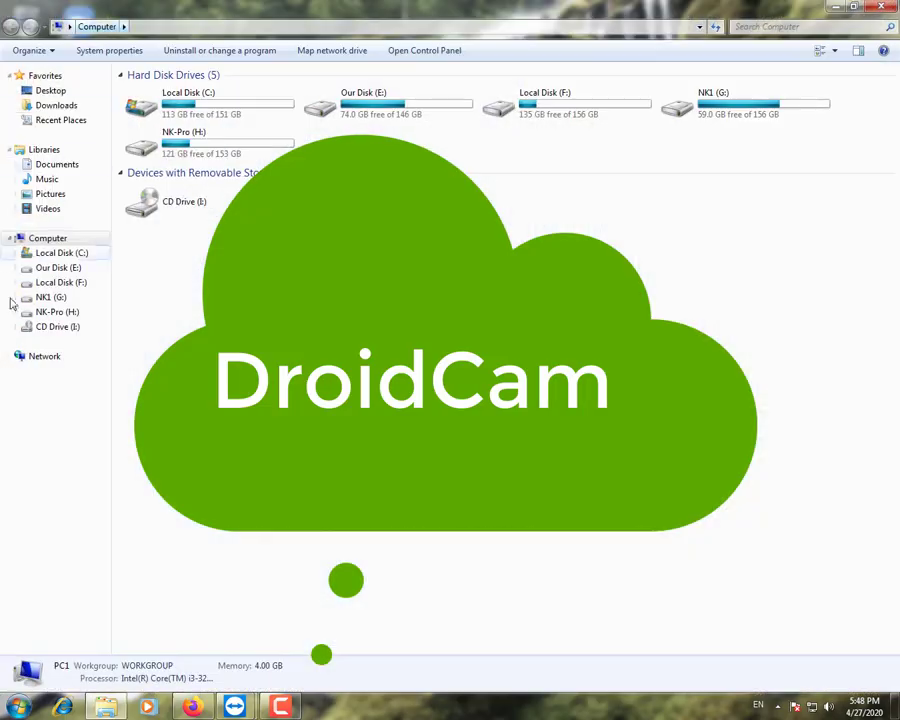
pyautogui.click(88, 268)
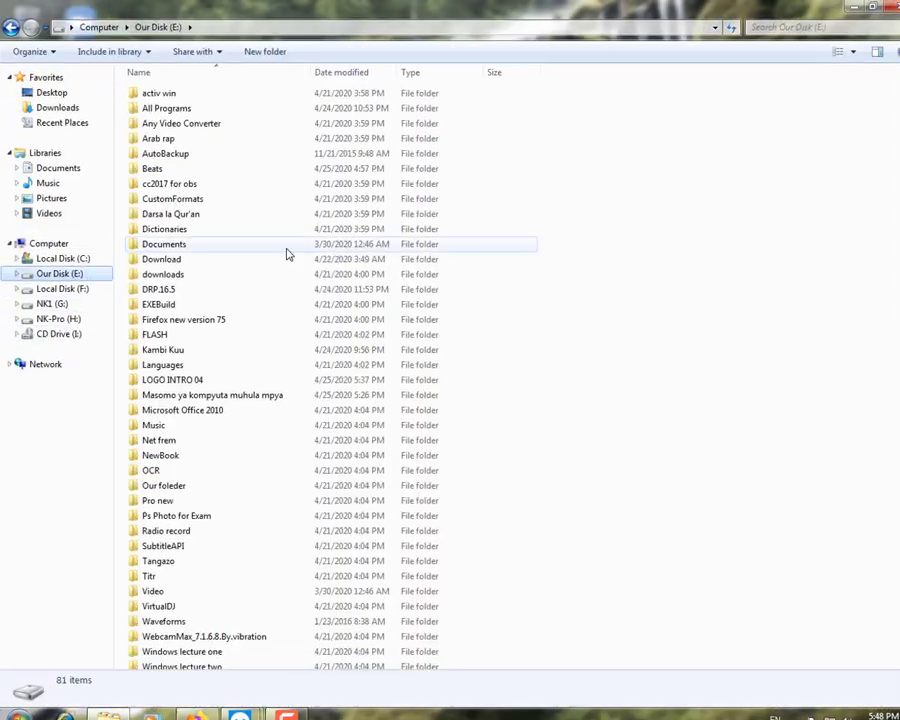
pyautogui.click(338, 567)
pyautogui.scroll(-13, 338, 567)
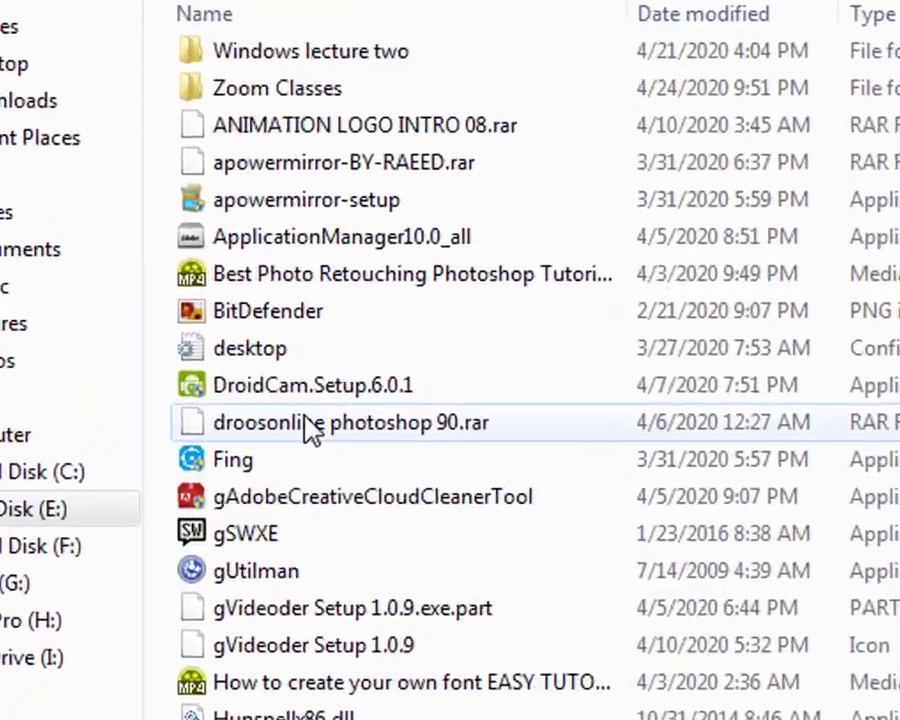
pyautogui.click(320, 388)
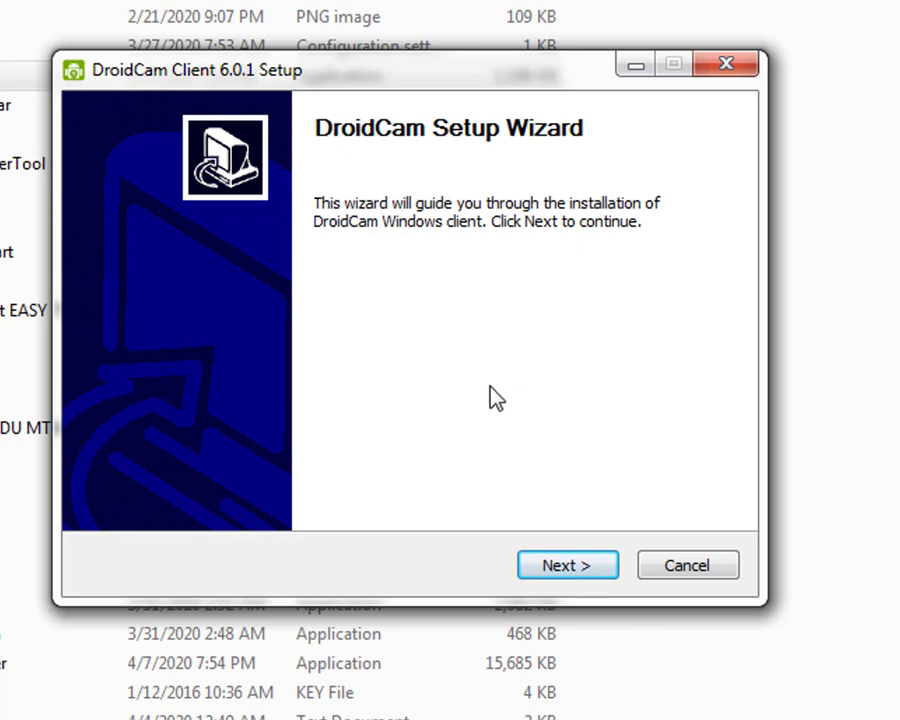
# Step: Accept the licence agreement and install DroidCam Client 6.0.1 in the default C:\Program Files (x86)\DroidCam folder
pyautogui.click(570, 569)
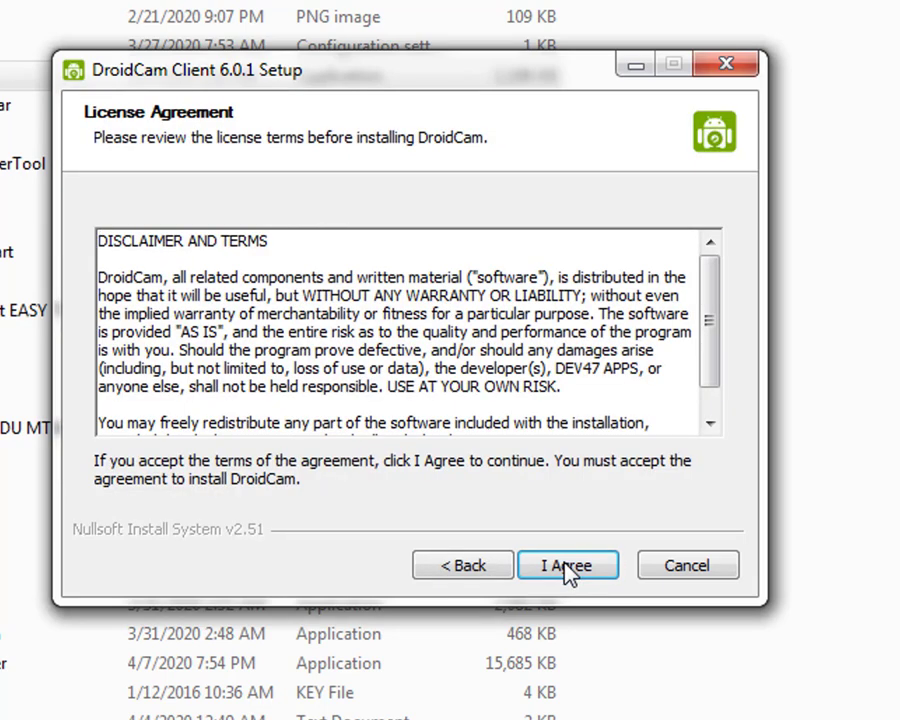
pyautogui.click(567, 566)
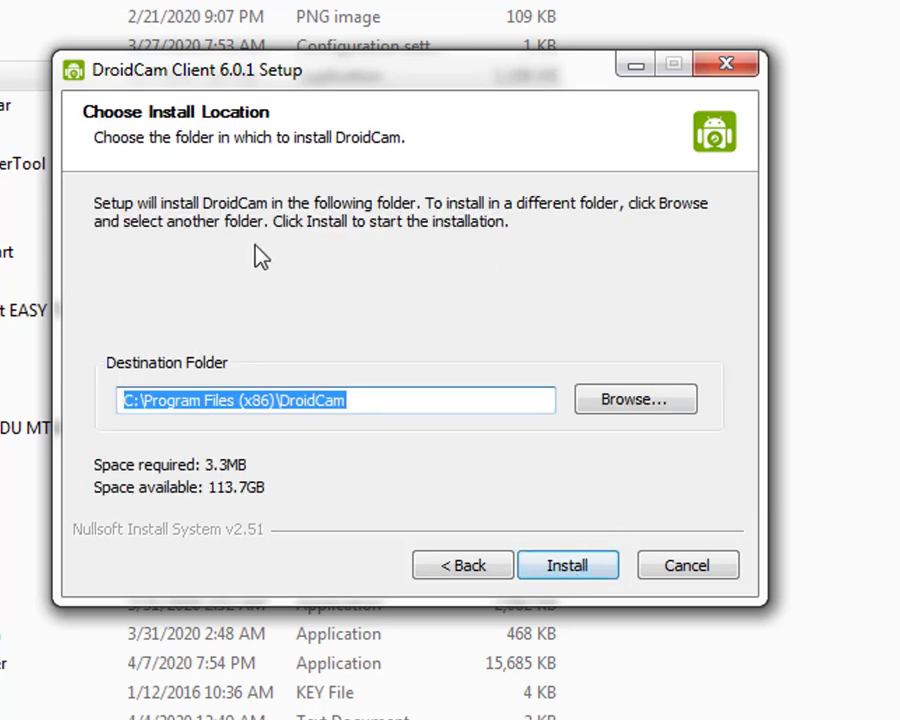
pyautogui.click(138, 400)
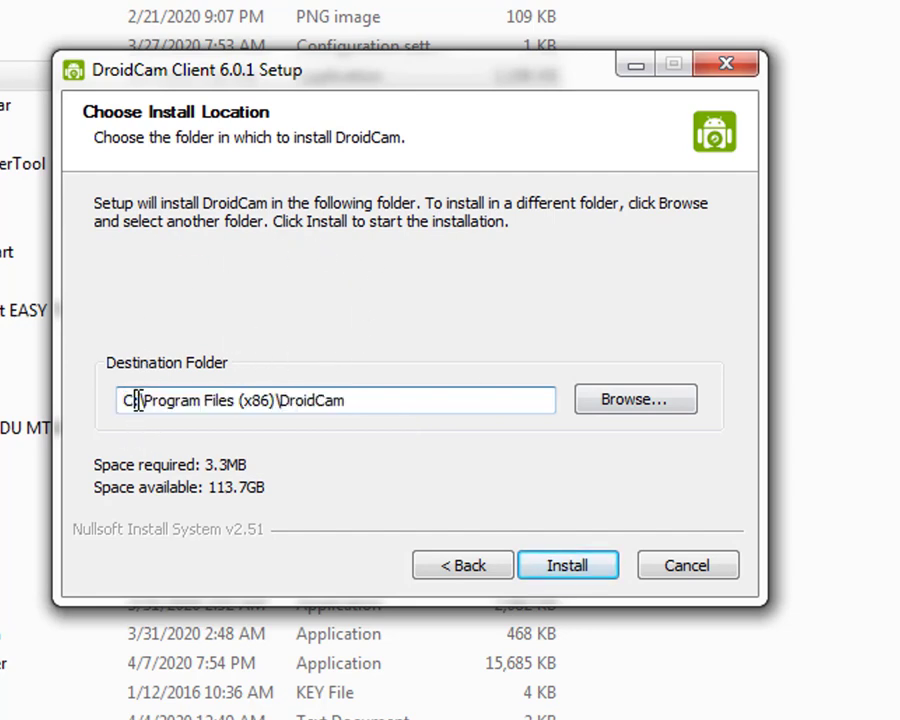
pyautogui.moveTo(137, 398); pyautogui.dragTo(124, 398)
pyautogui.moveTo(231, 398); pyautogui.dragTo(202, 398)
pyautogui.moveTo(283, 398); pyautogui.dragTo(264, 408)
pyautogui.click(264, 408)
pyautogui.moveTo(283, 396); pyautogui.dragTo(368, 410)
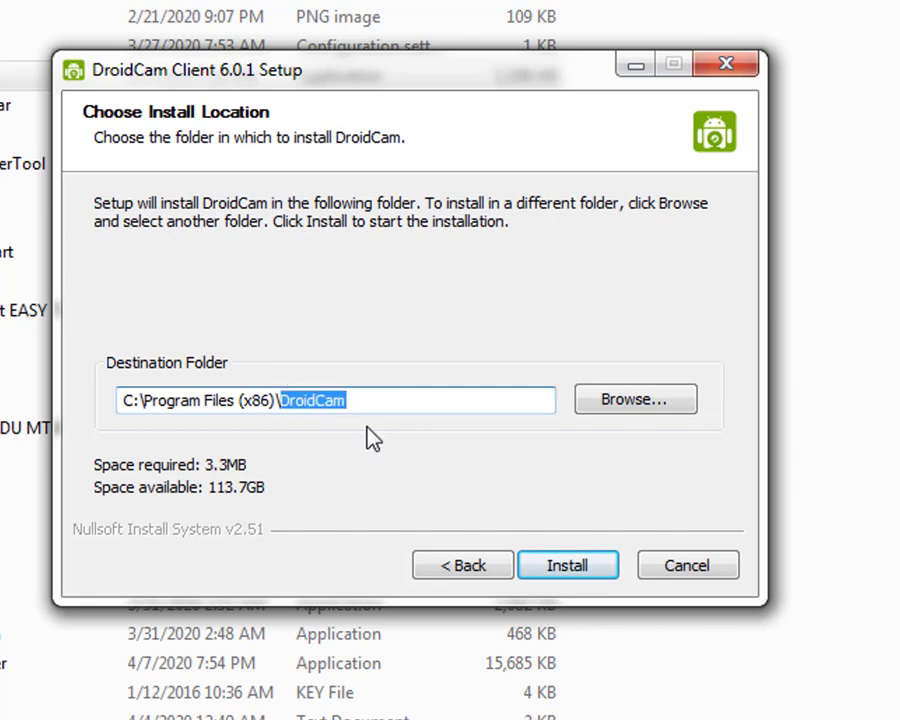
pyautogui.click(557, 578)
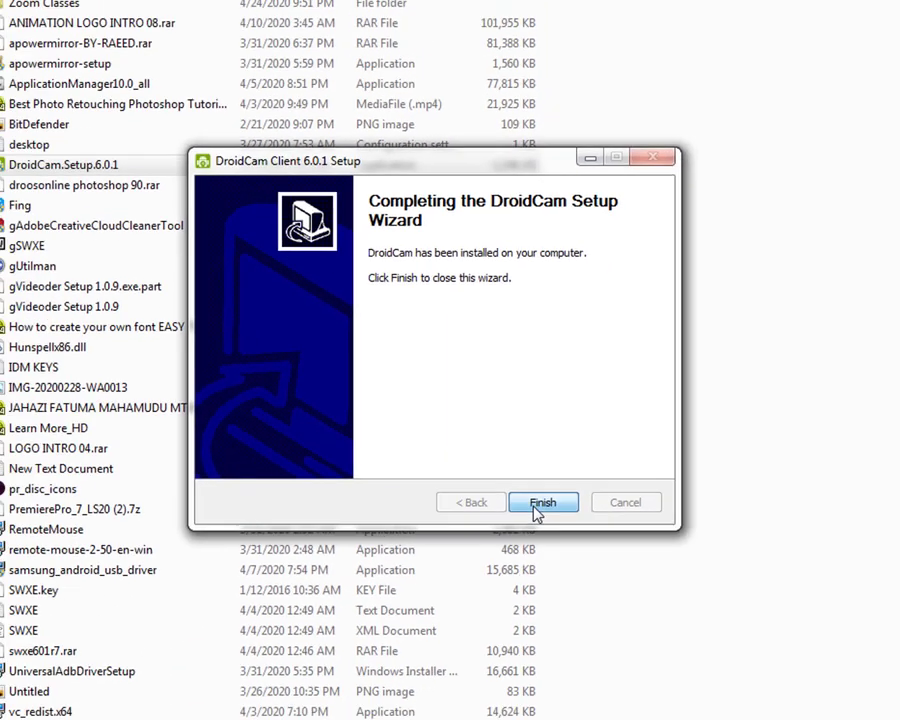
pyautogui.click(558, 566)
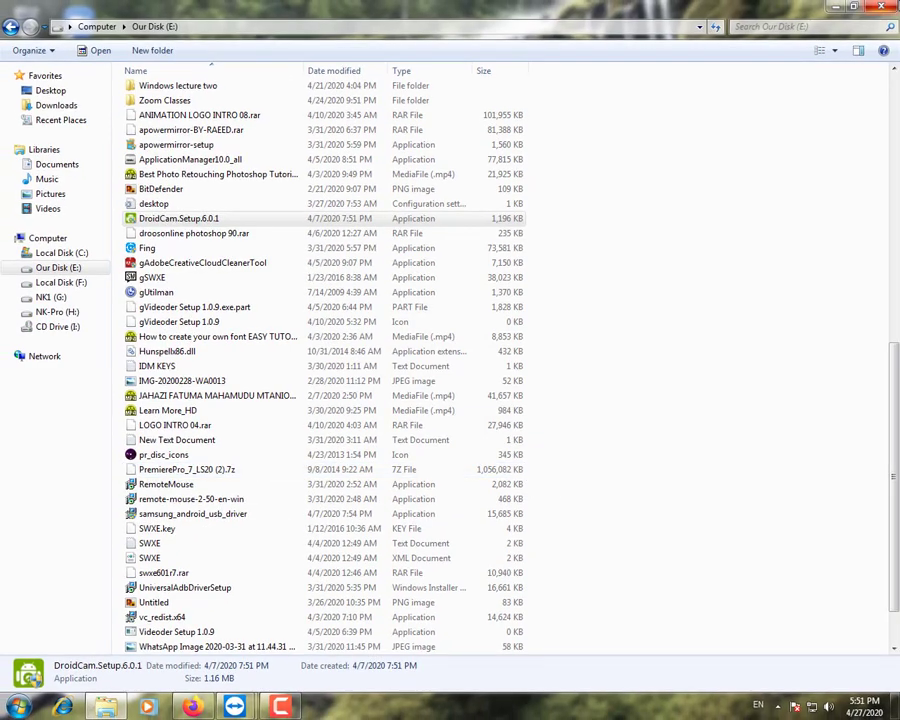
# Step: Minimize the Our Disk (E:) folder window and refresh the desktop twice
pyautogui.click(836, 6)
pyautogui.rightClick(285, 73)
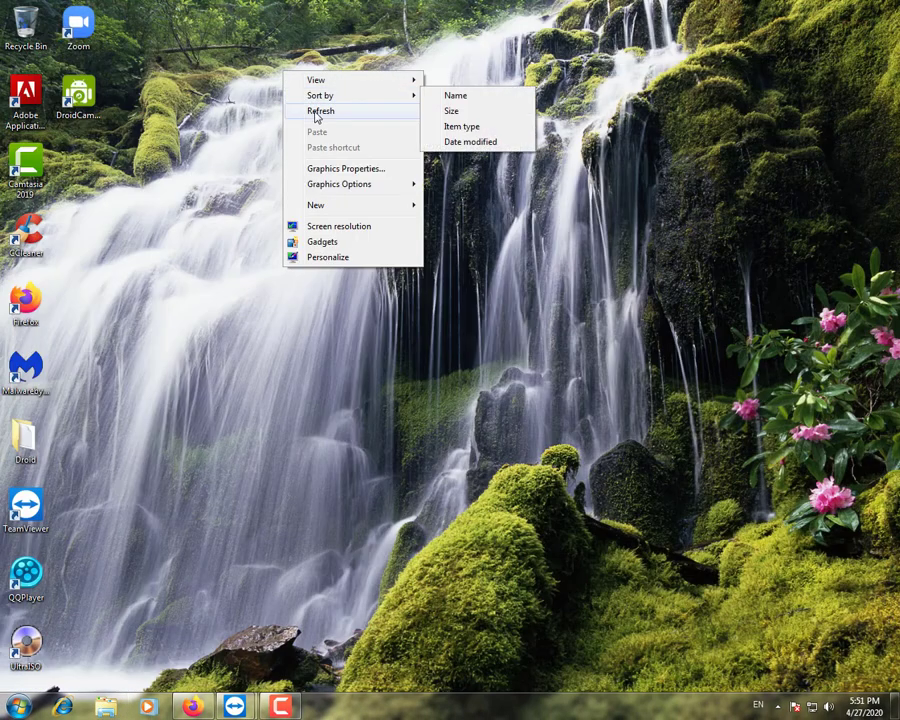
pyautogui.click(315, 114)
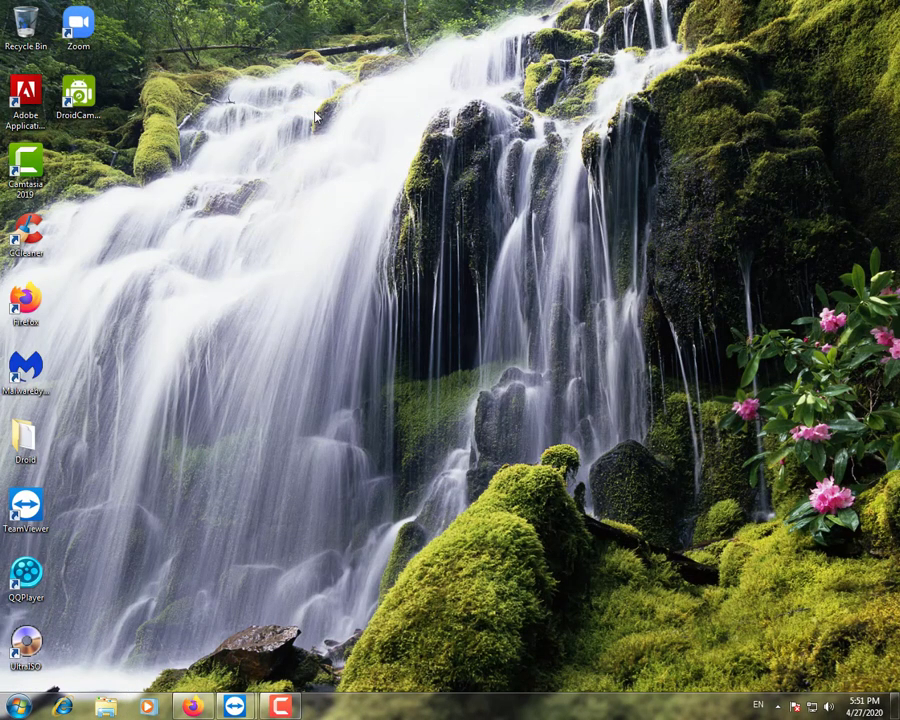
pyautogui.rightClick(333, 117)
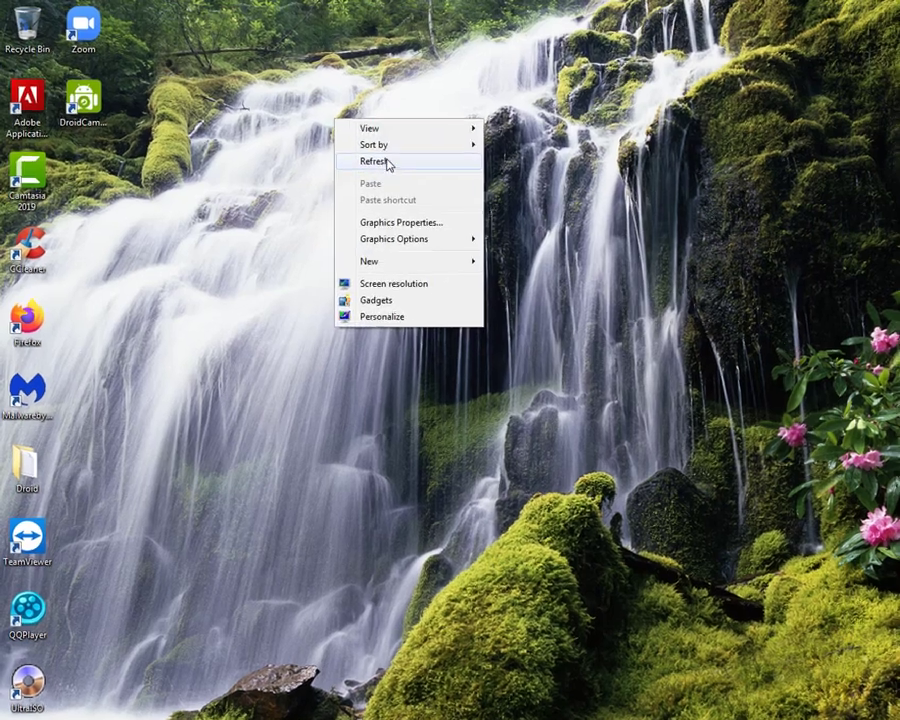
pyautogui.click(390, 165)
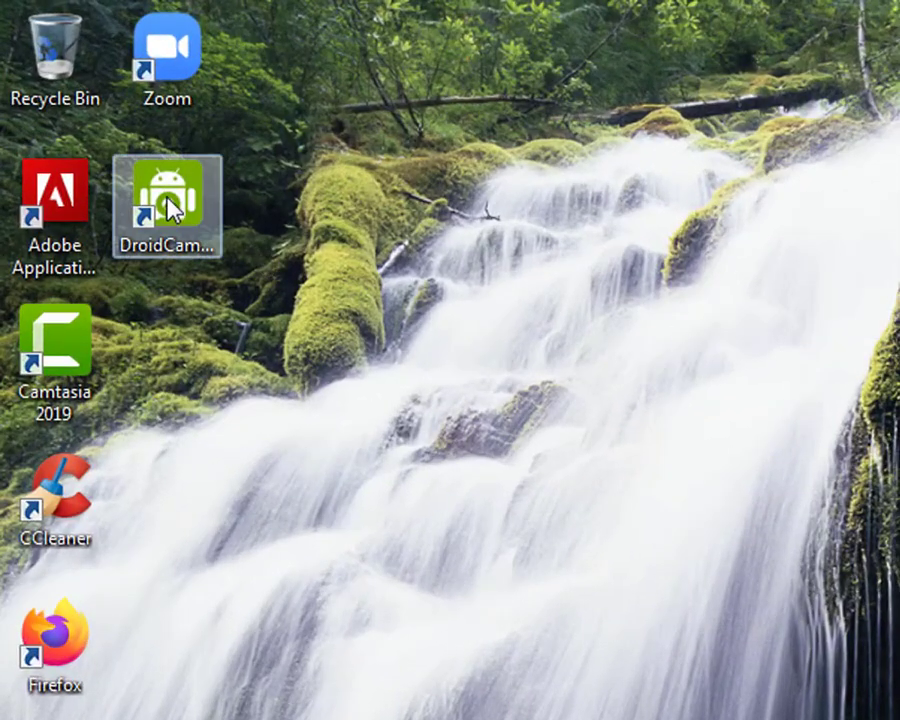
# Step: Launch the DroidCam client and go through its USB, WiFi Server and WiFi (LAN) connection modes, ending on USB
pyautogui.doubleClick(170, 210)
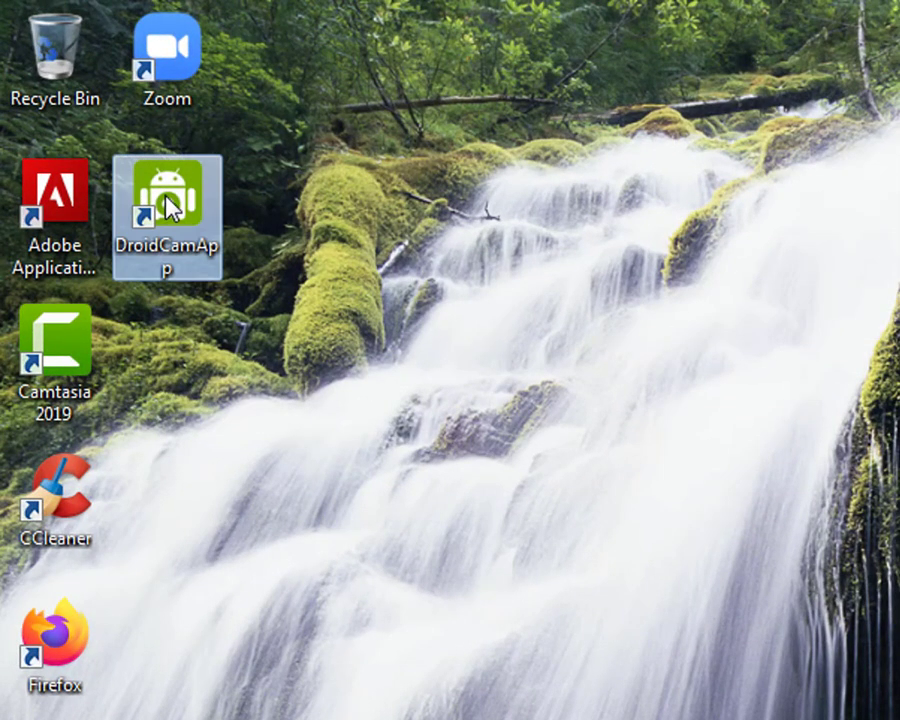
pyautogui.moveTo(376, 20); pyautogui.dragTo(895, 260)
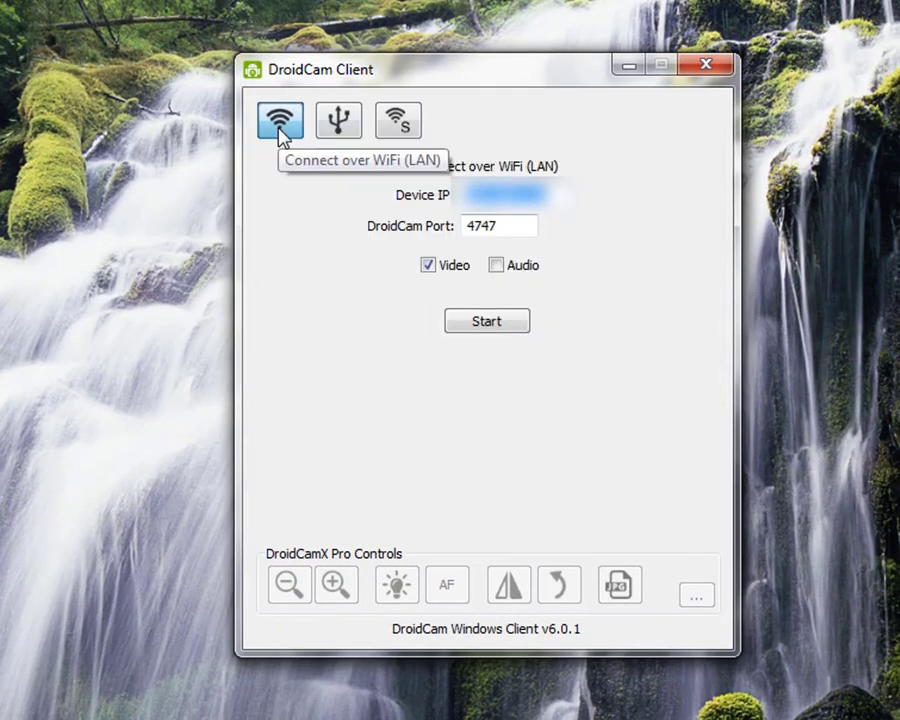
pyautogui.click(340, 136)
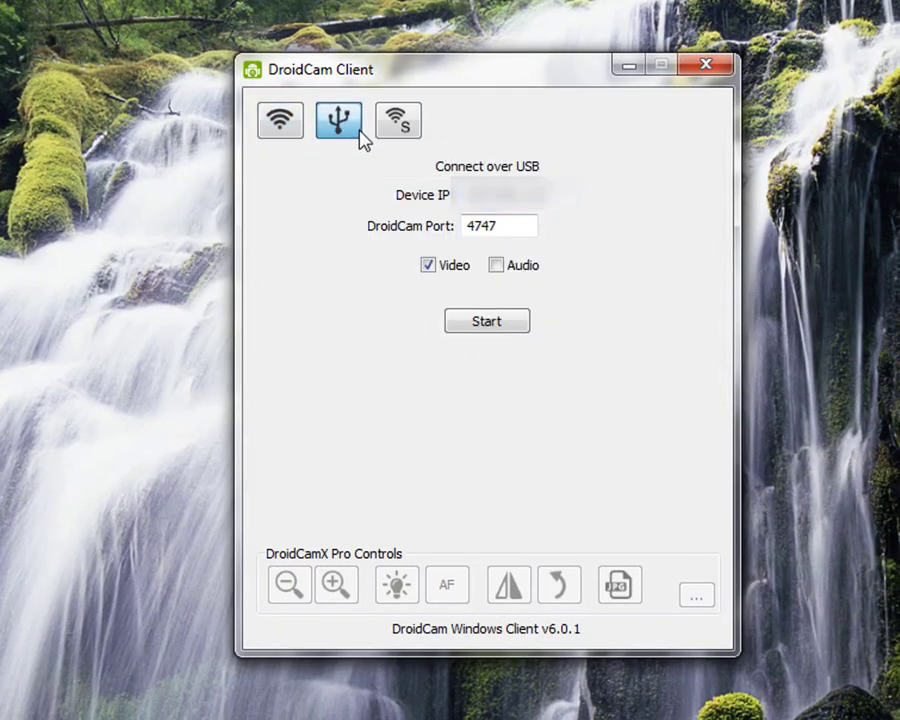
pyautogui.click(399, 126)
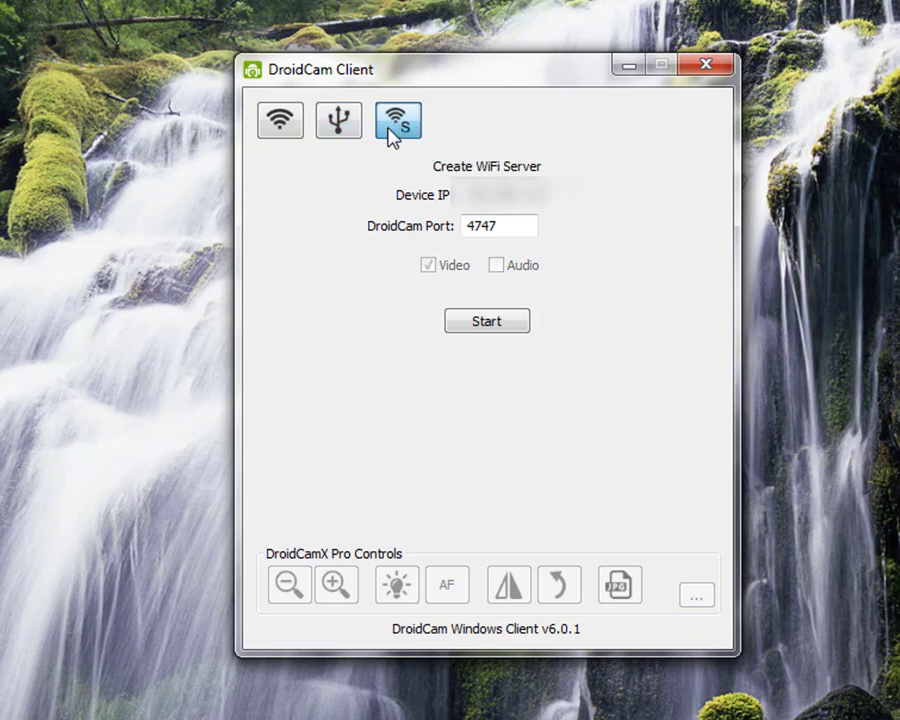
pyautogui.click(279, 122)
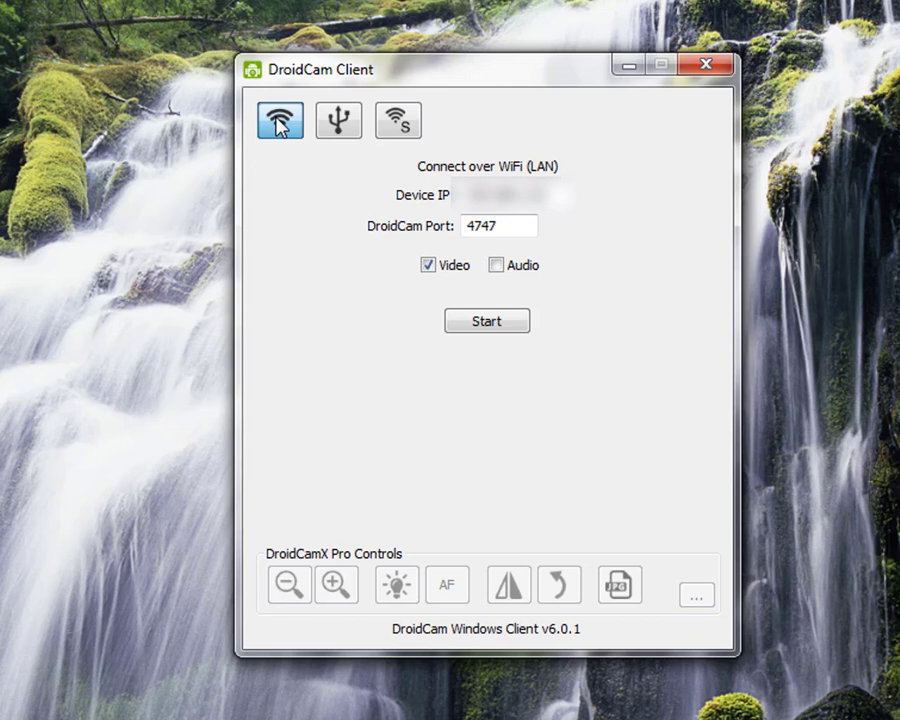
pyautogui.click(339, 134)
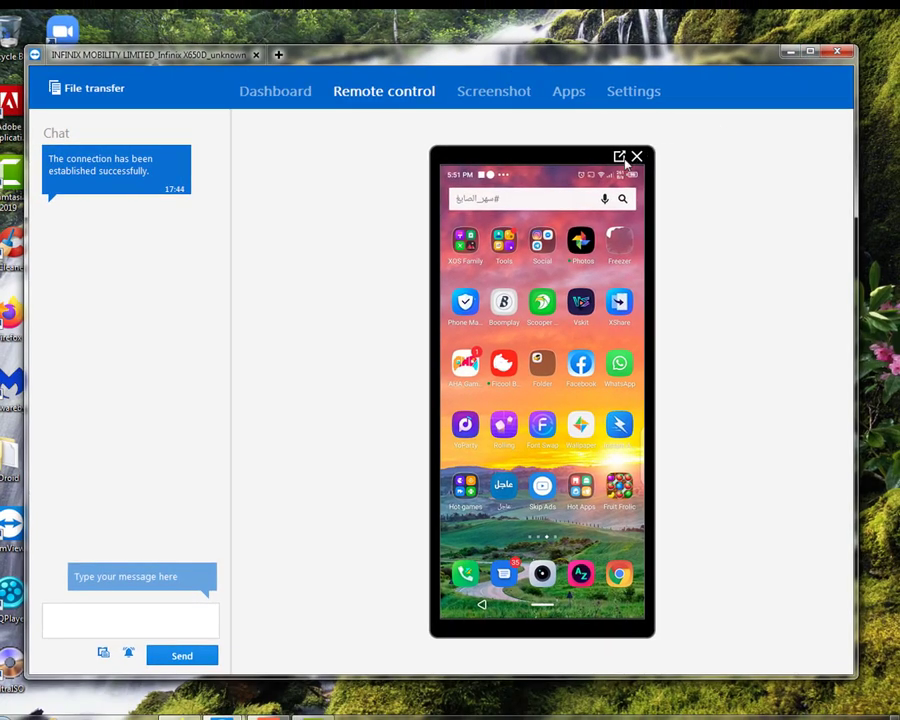
# Step: Switch to TeamViewer, open the phone's remote control view in its own tab and maximize the window
pyautogui.click(668, 162)
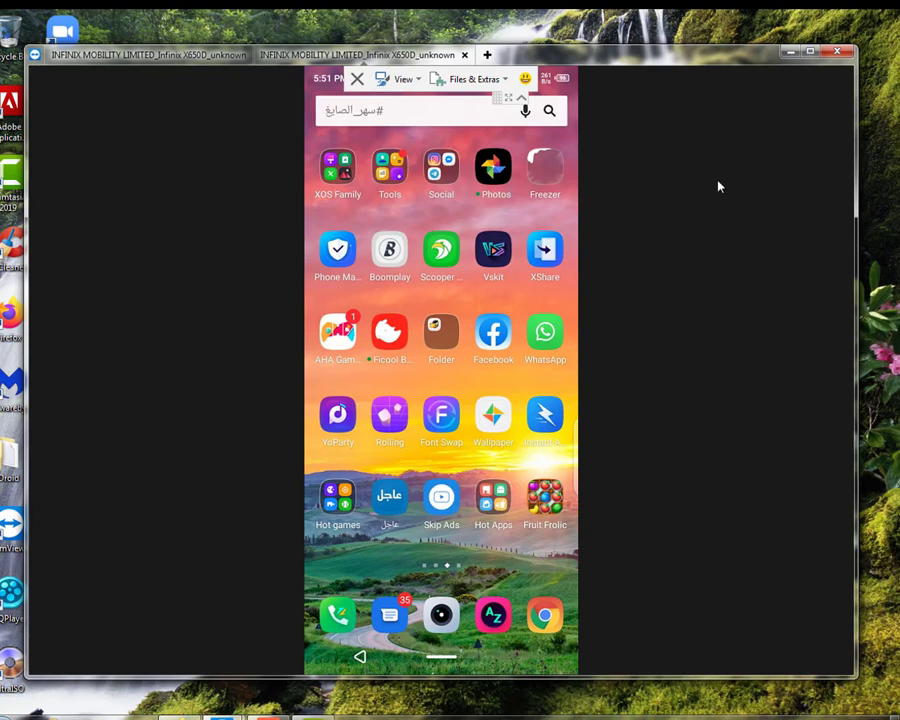
pyautogui.click(810, 51)
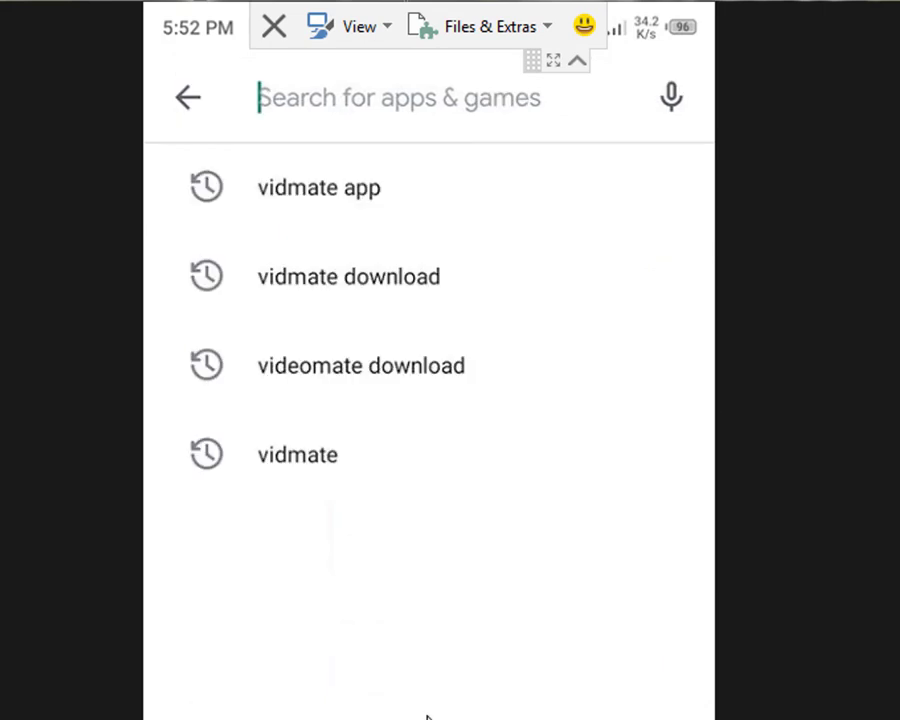
# Step: Search the phone's app store for "droi" and launch DroidCam Wireless Webcam from its store page
pyautogui.write('dro')
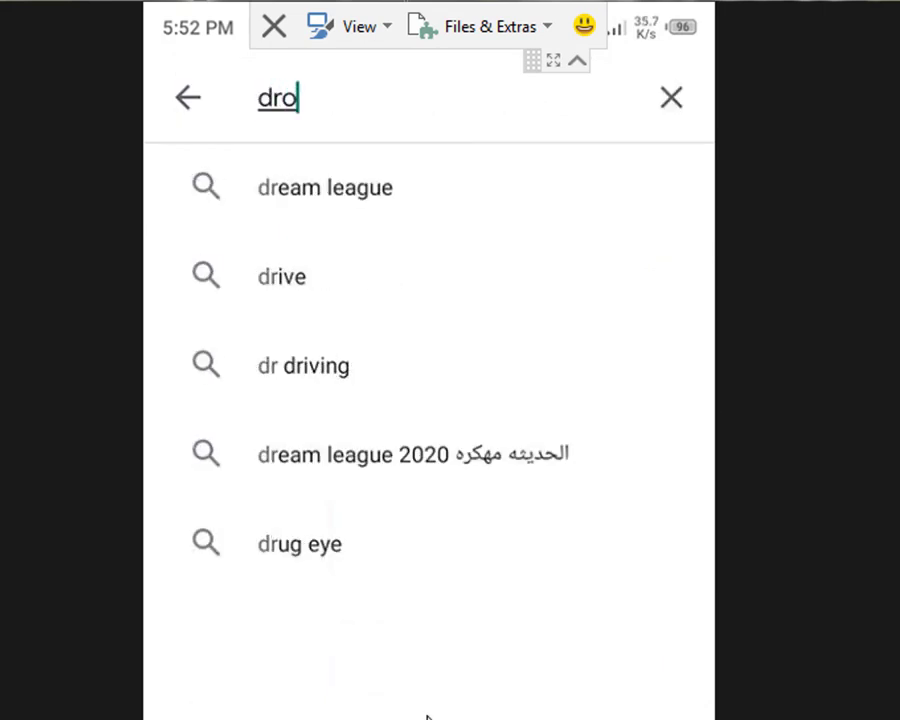
pyautogui.write('i')
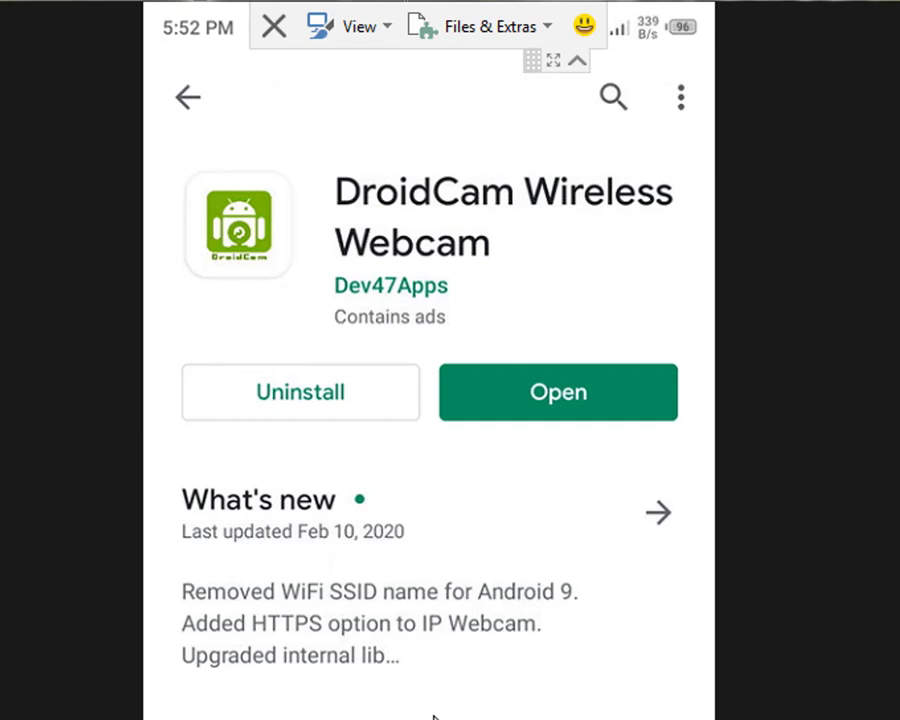
pyautogui.click(566, 402)
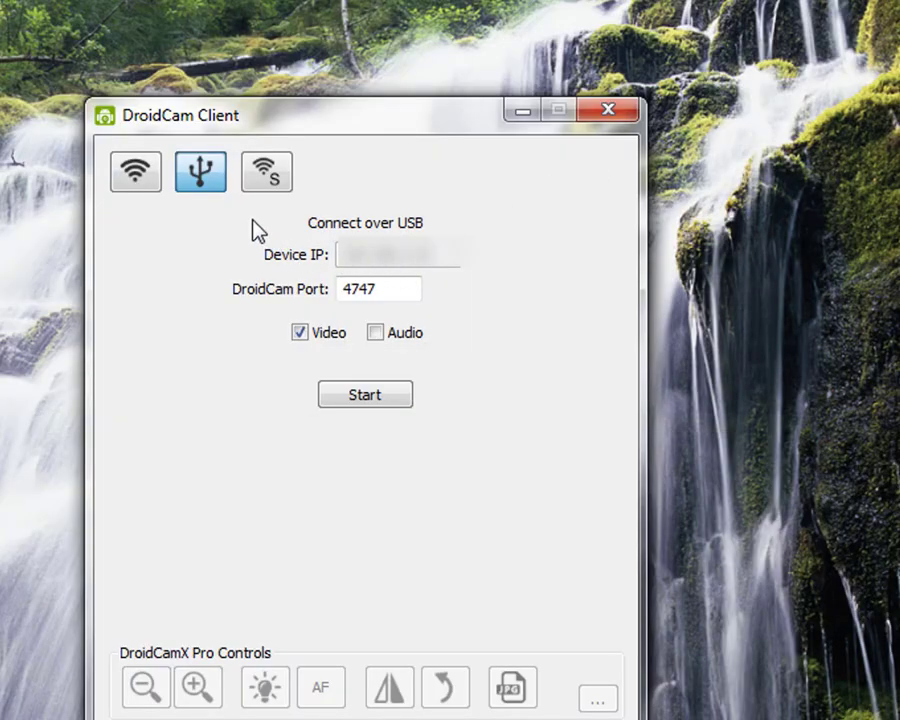
# Step: Set the DroidCam client to connect over WiFi (LAN) on port 4747 with video and audio enabled, and start the connection
pyautogui.click(130, 180)
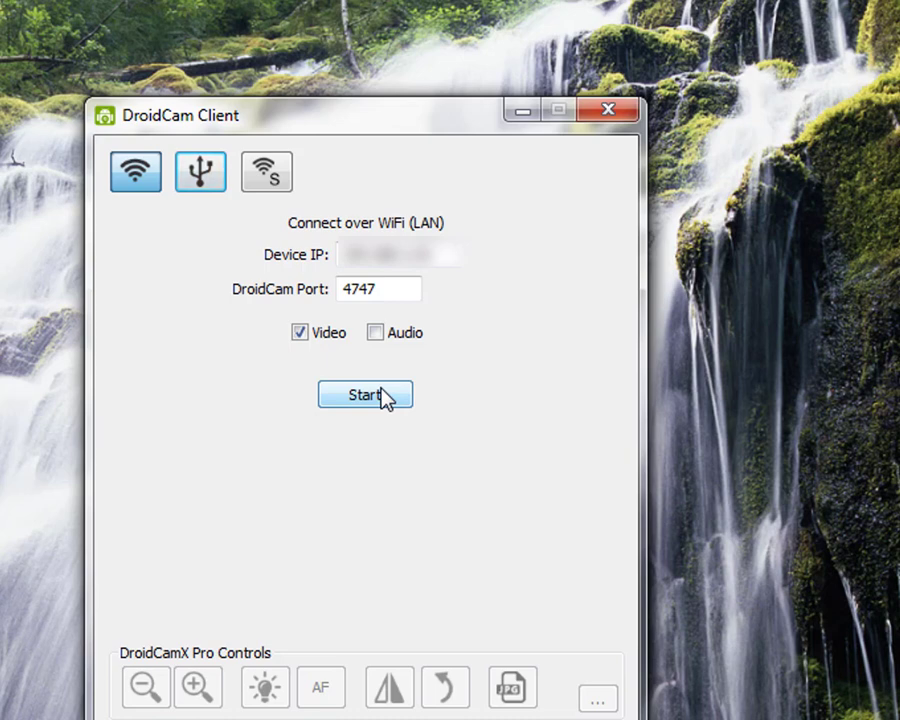
pyautogui.click(377, 331)
pyautogui.click(377, 397)
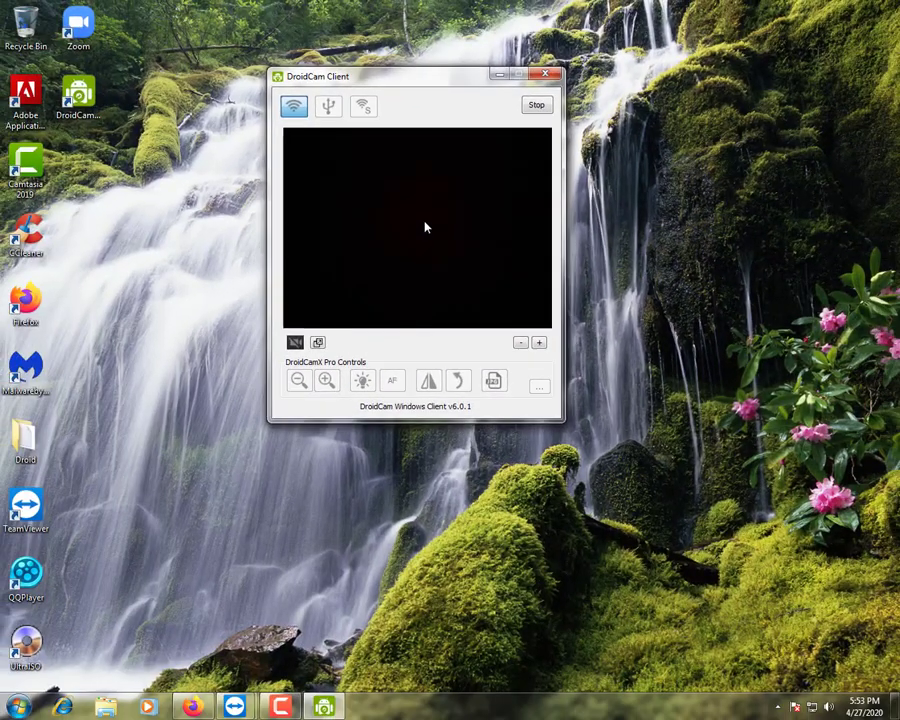
# Step: Switch to WhatsApp Web in Firefox, attach from the camera in the Online Computer Course chat, allow DroidCam Source 3 and take a photo
pyautogui.click(193, 707)
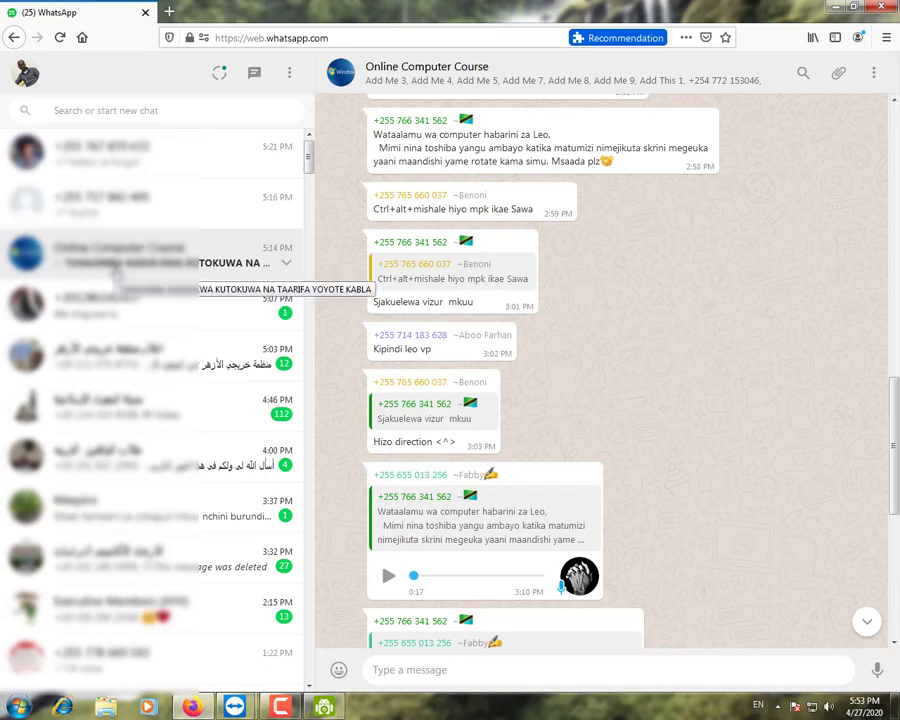
pyautogui.click(838, 76)
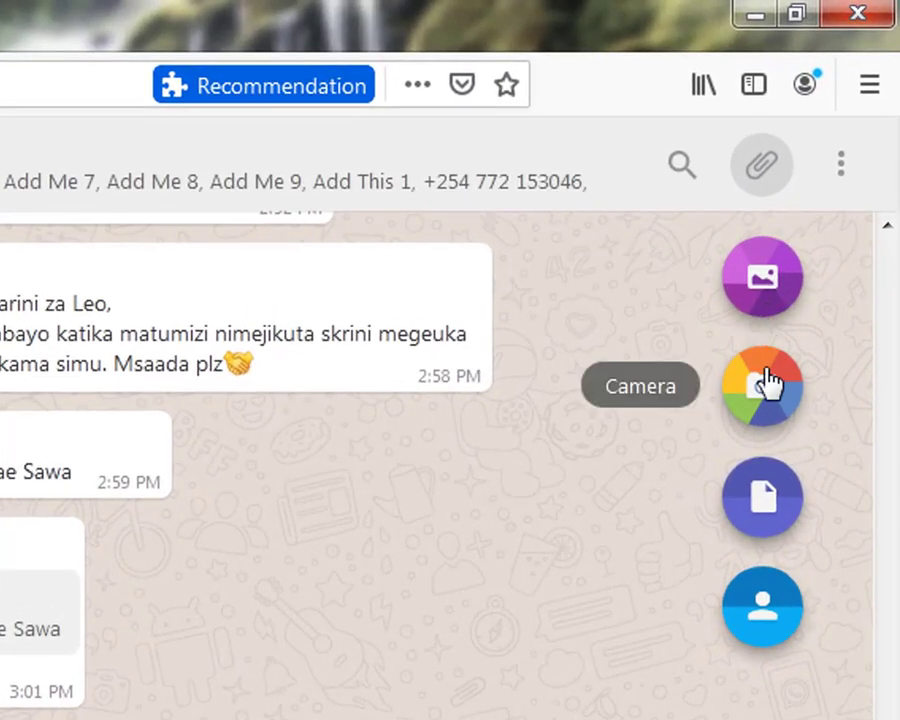
pyautogui.click(769, 380)
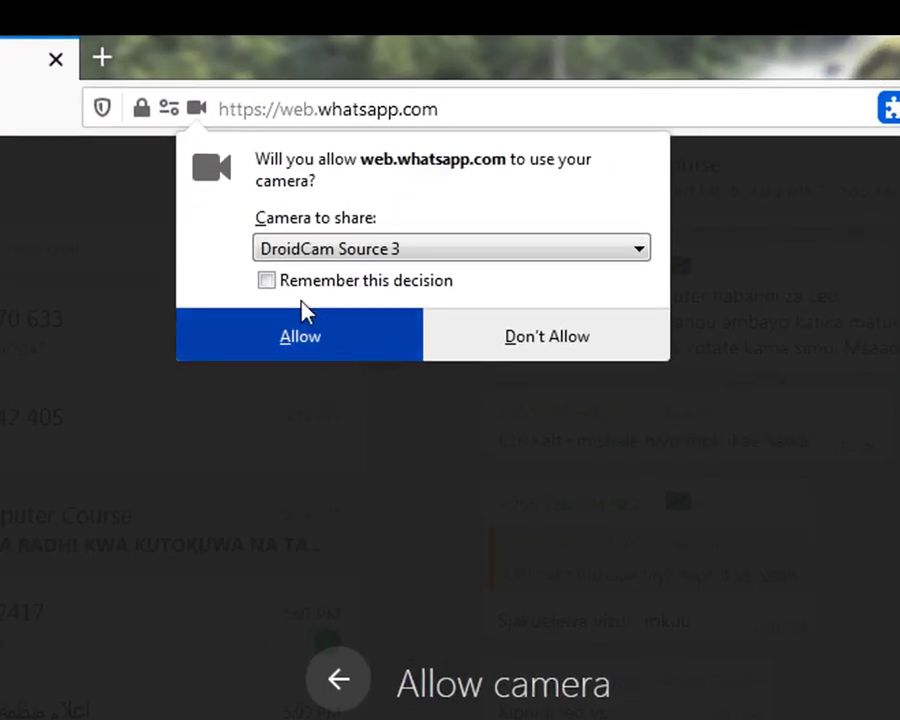
pyautogui.click(324, 340)
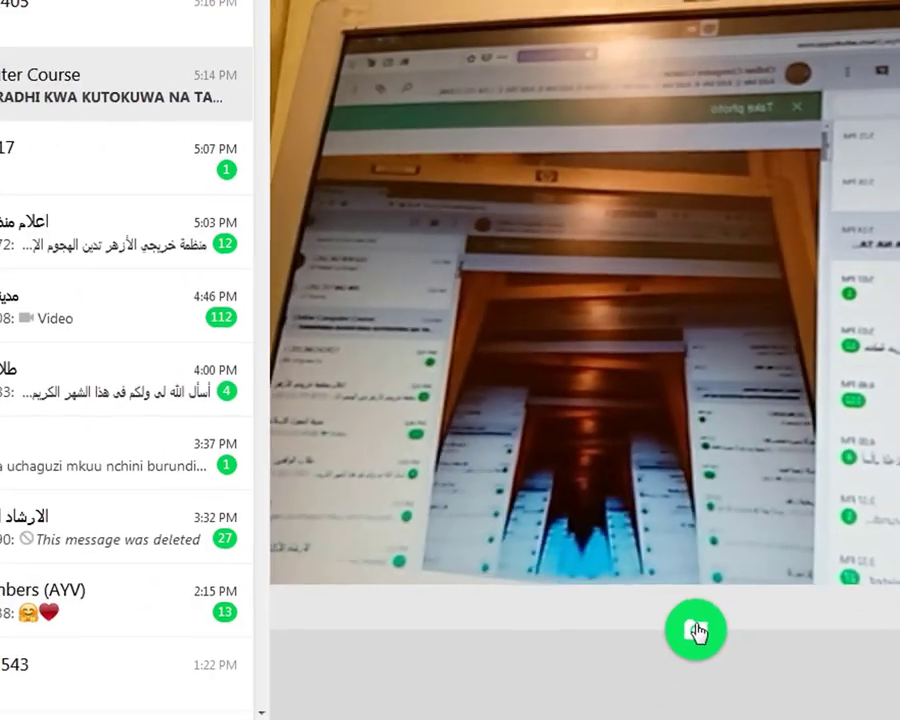
pyautogui.click(697, 630)
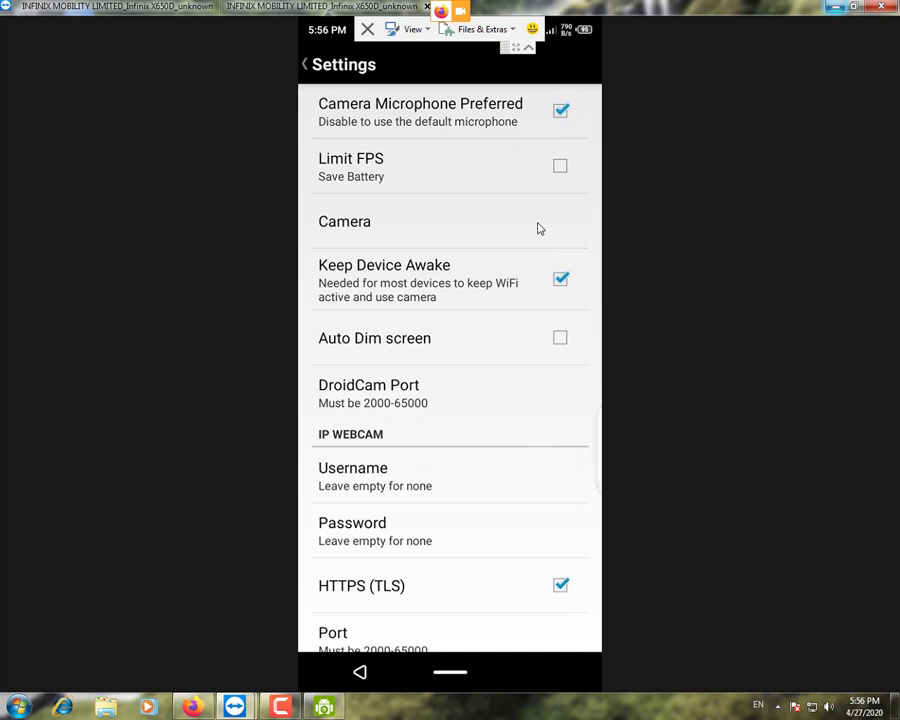
# Step: Set the camera to Front in the phone's DroidCam settings and look through the remaining settings
pyautogui.click(538, 229)
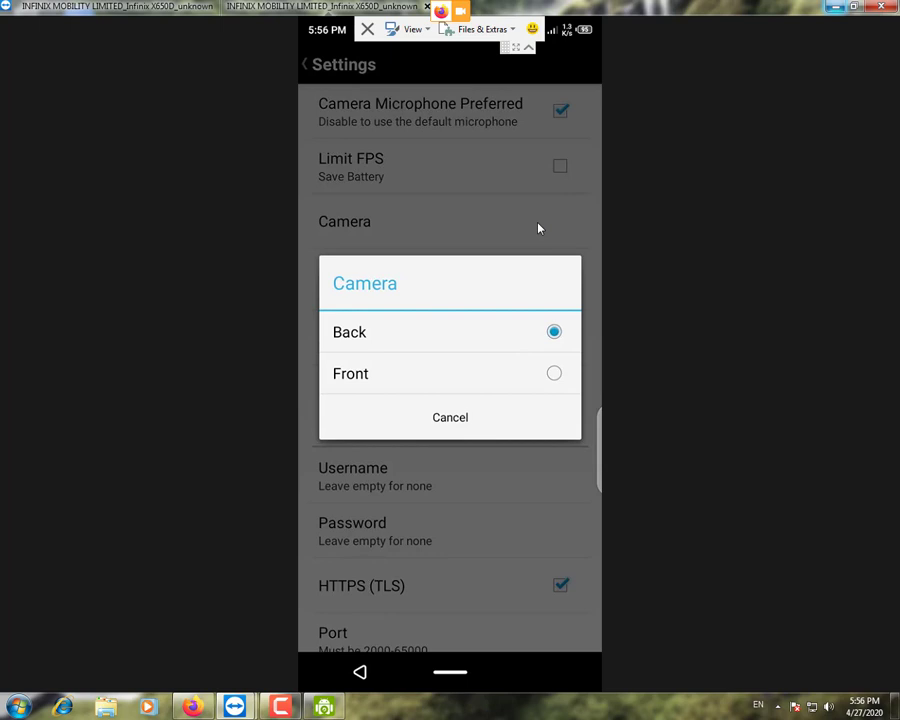
pyautogui.click(538, 229)
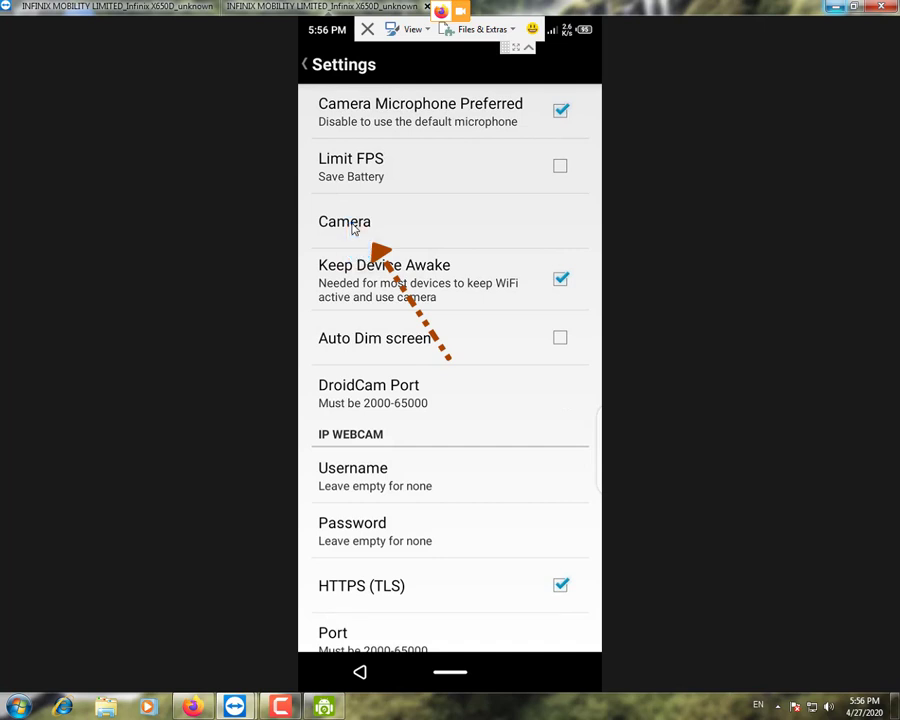
pyautogui.click(354, 229)
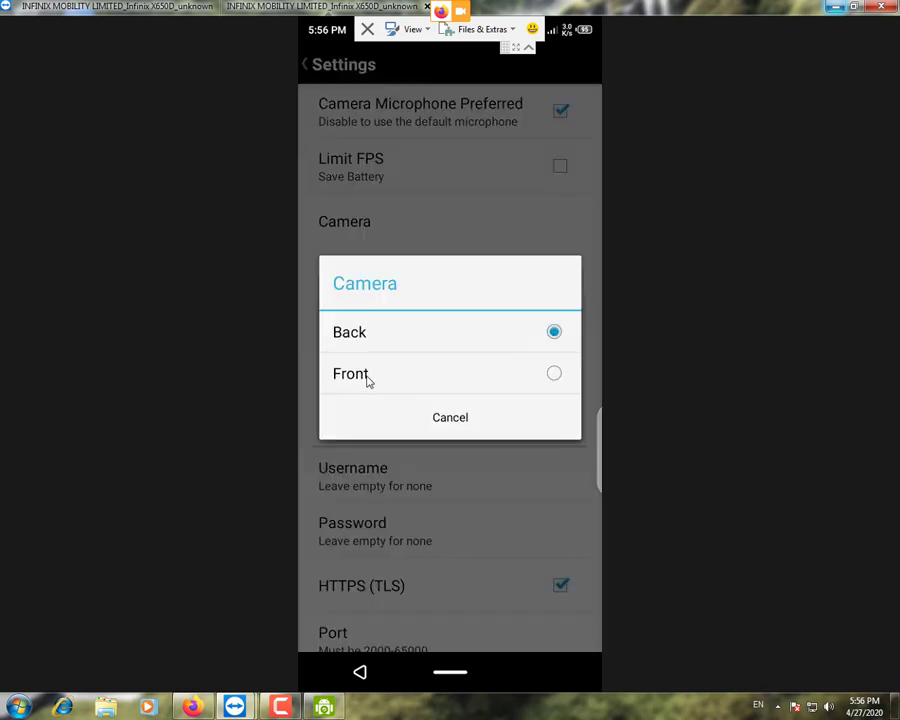
pyautogui.click(368, 378)
pyautogui.click(368, 378)
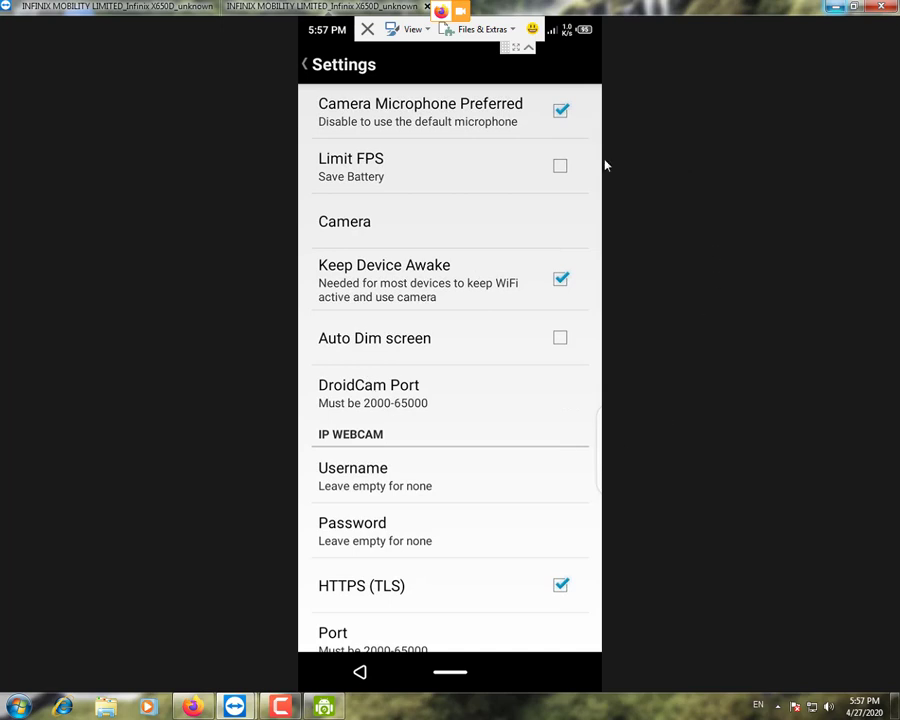
pyautogui.scroll(-5, 466, 125)
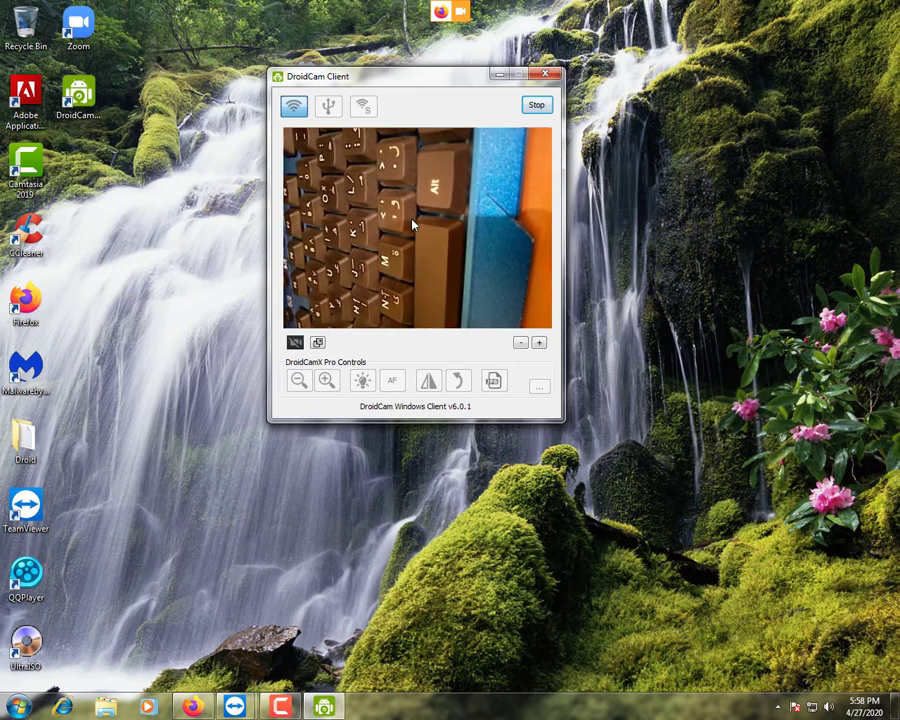
# Step: Stop the running camera stream in the DroidCam client on the computer
pyautogui.click(540, 104)
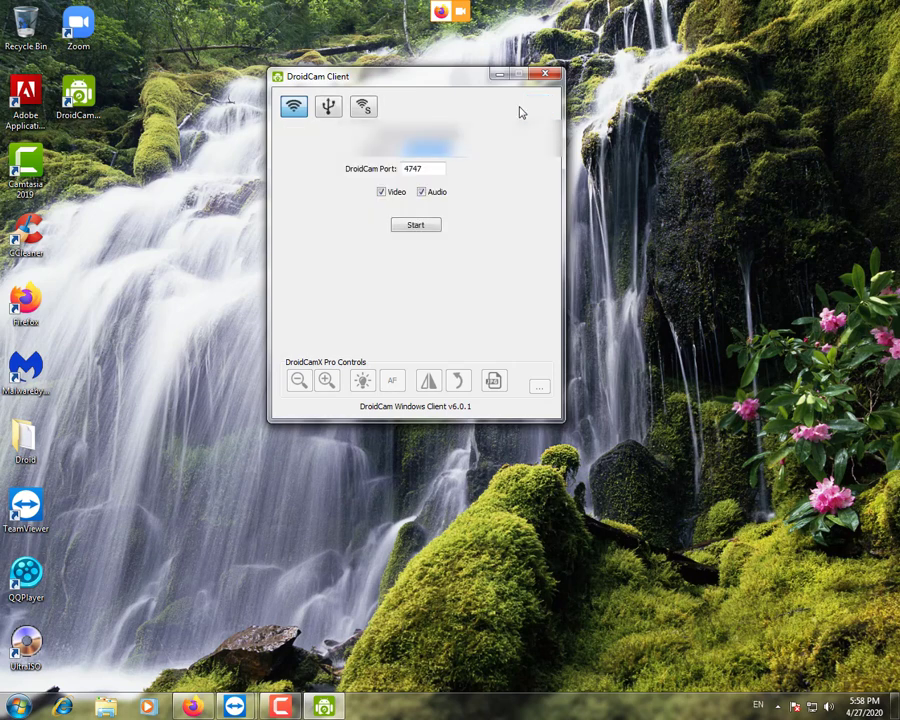